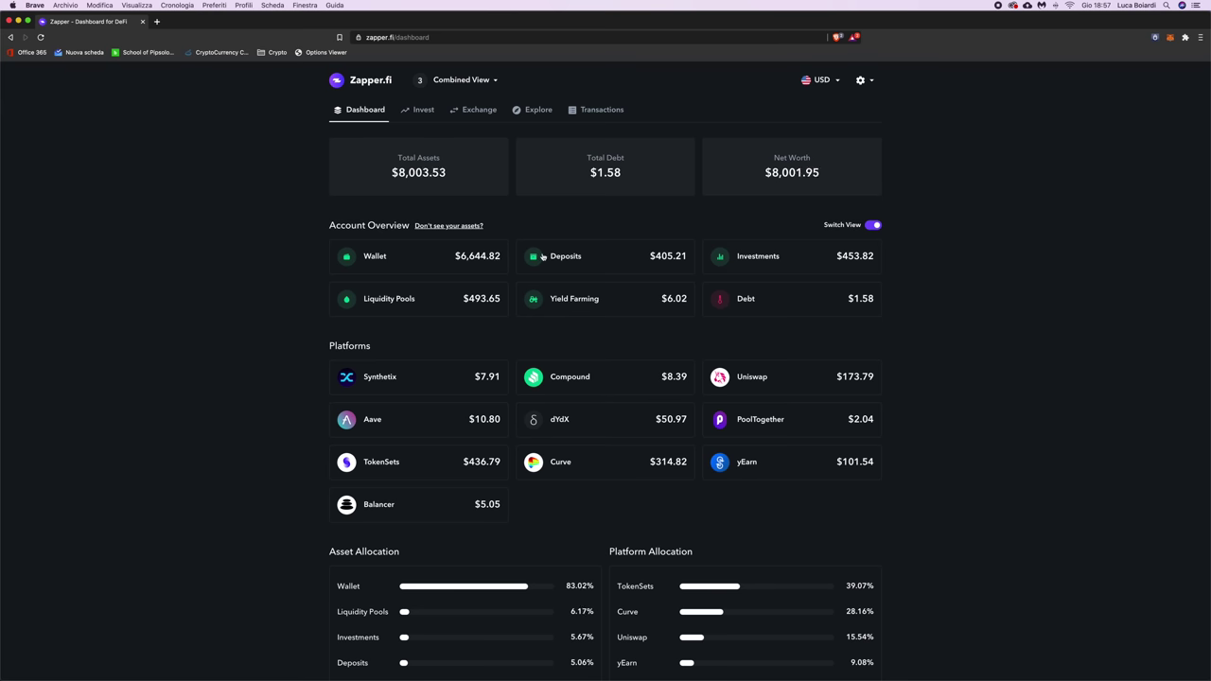
Review the asset breakdowns of Liquidity Pools and Yield Farming in the account overview, closing each one
click(357, 306)
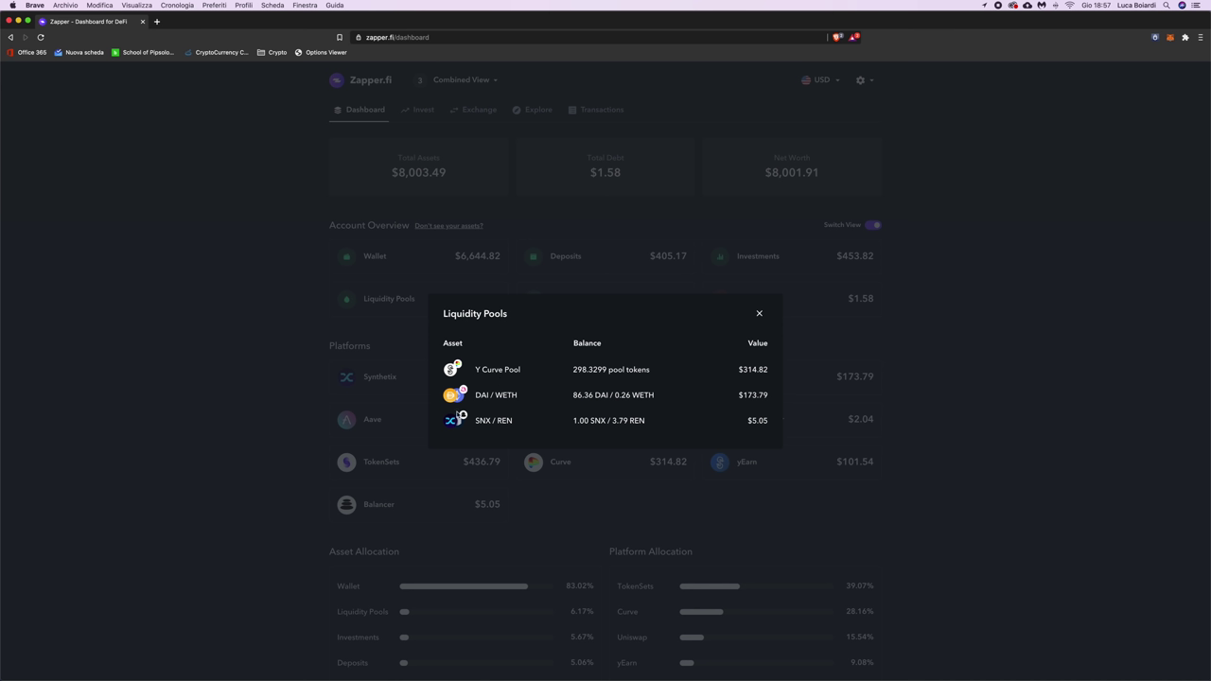
click(759, 314)
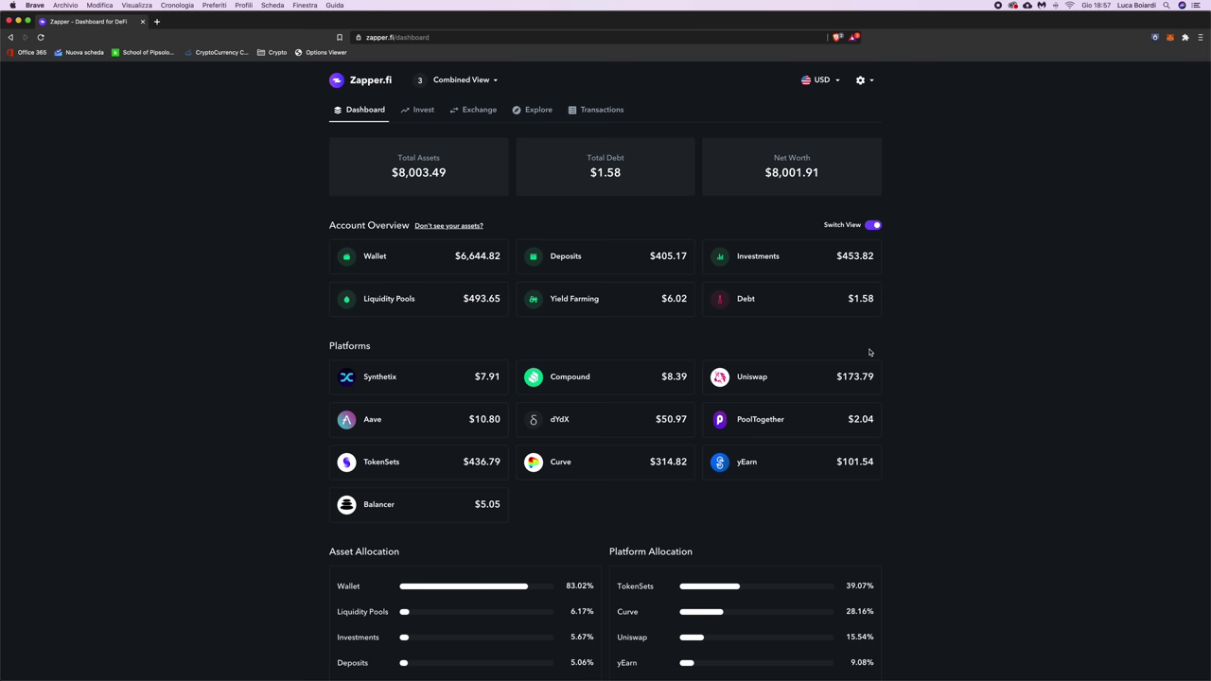
click(544, 302)
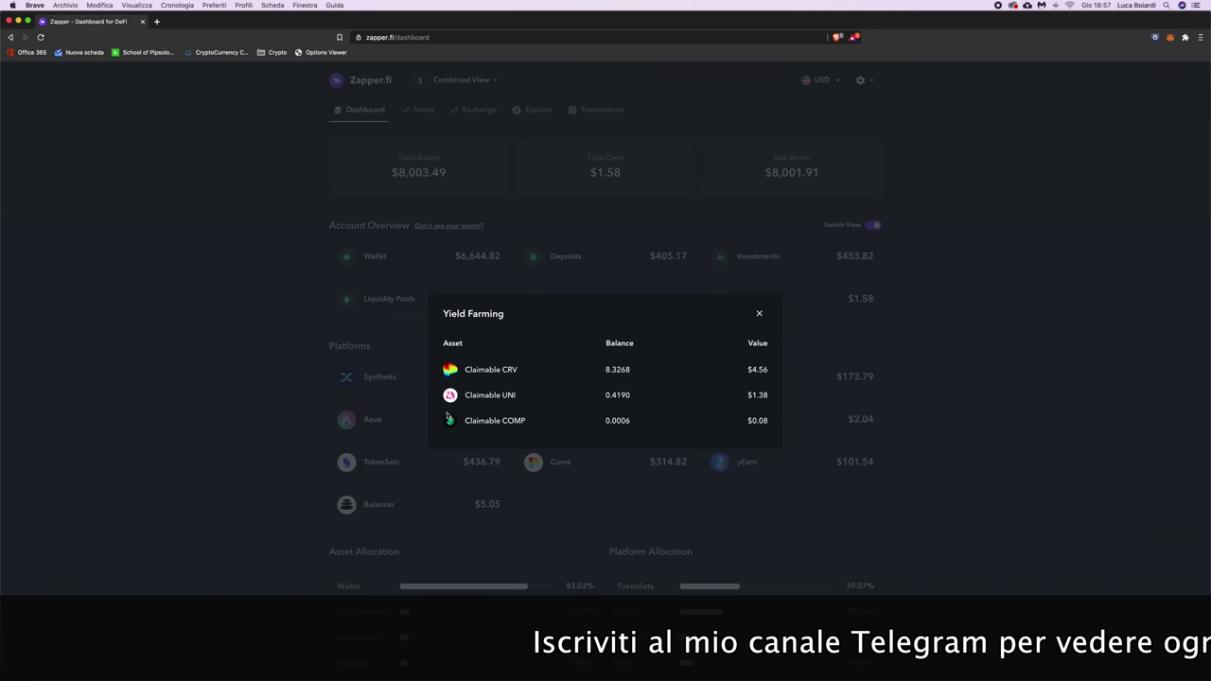
drag(447, 420, 526, 421)
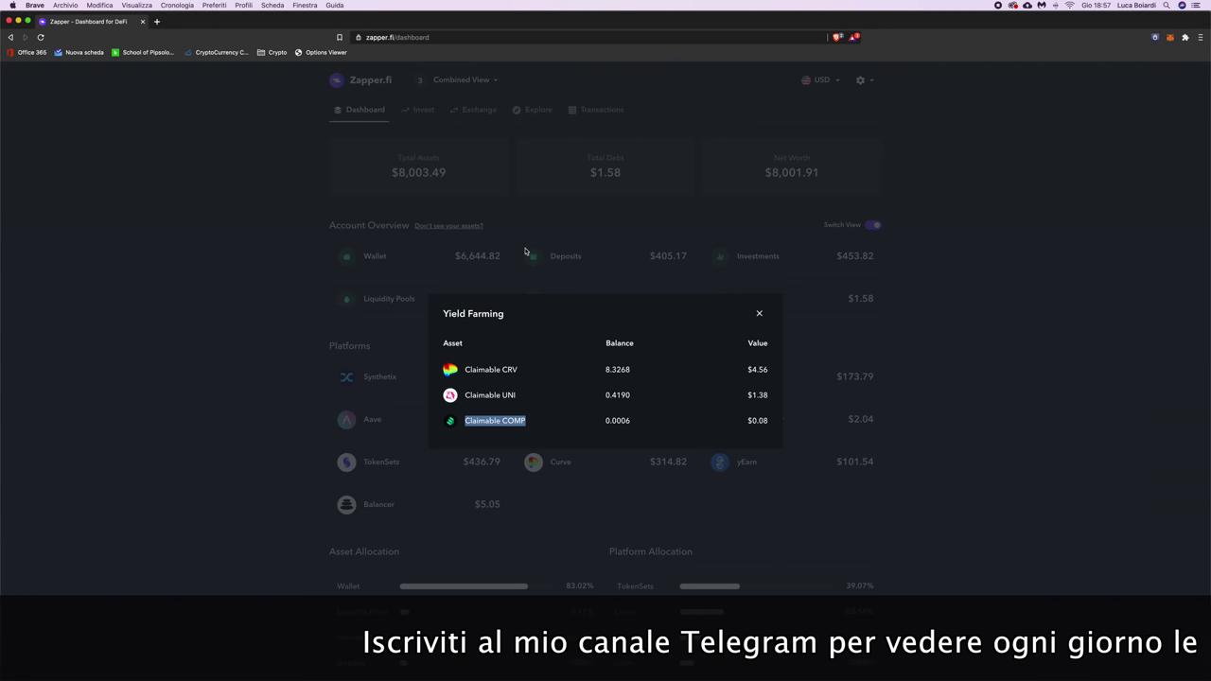
click(545, 436)
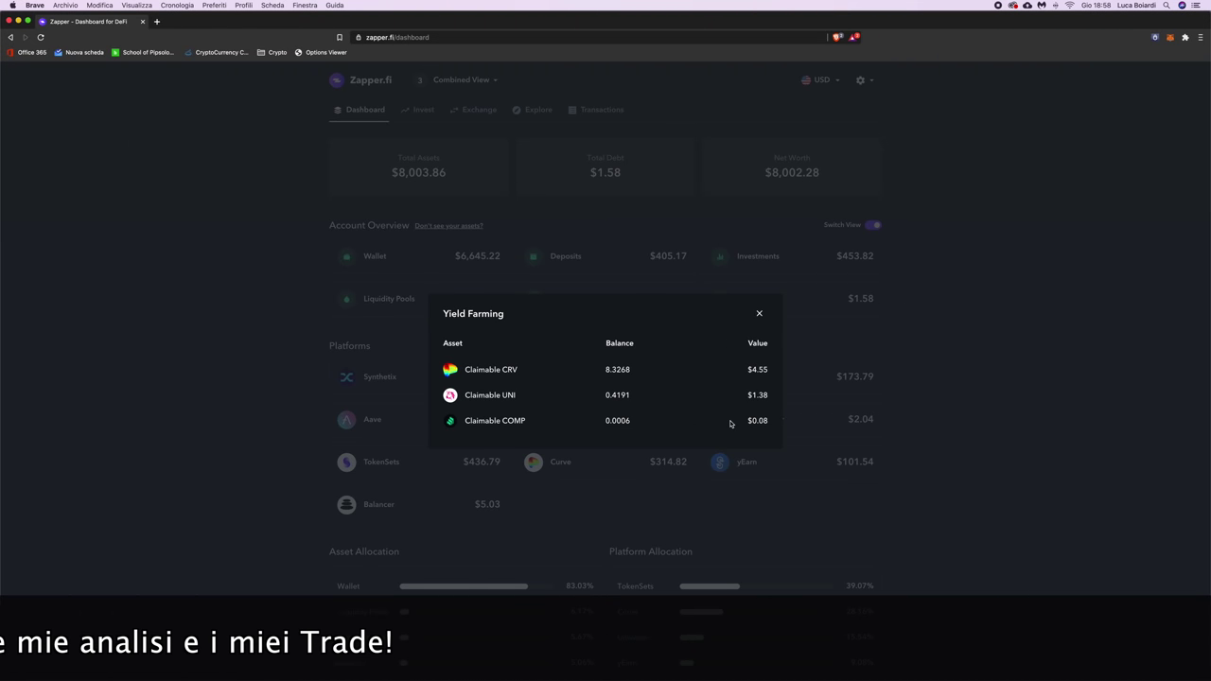
click(759, 313)
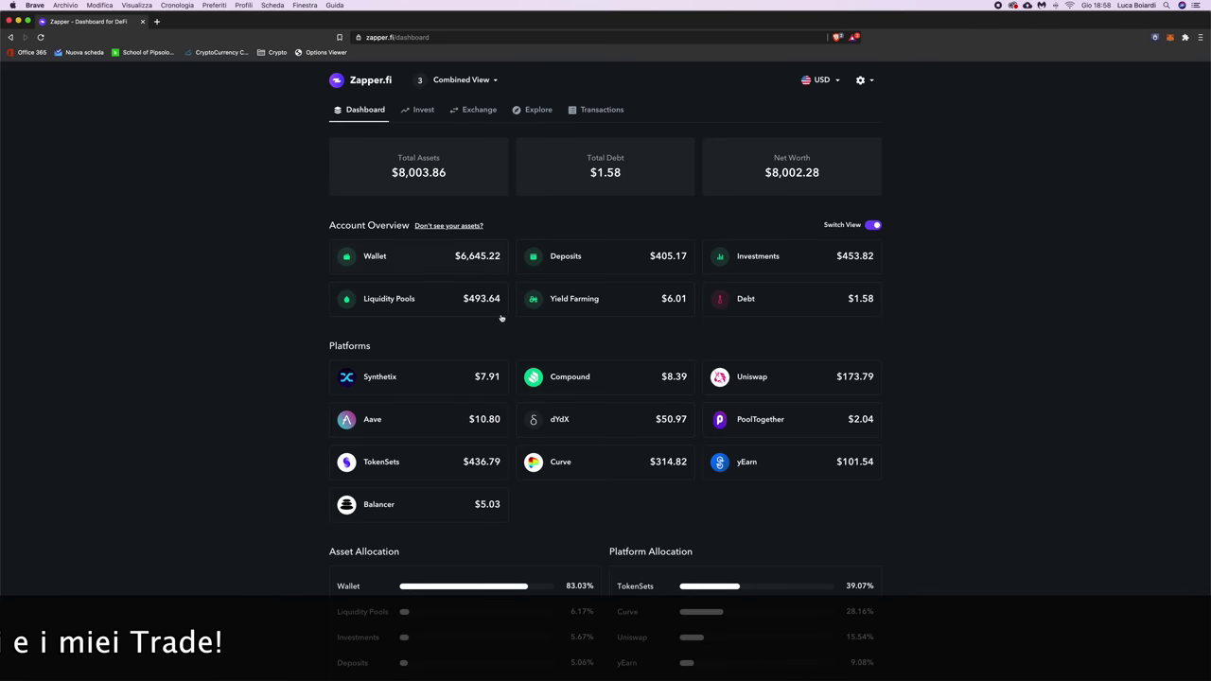
Inspect the Uniswap platform page for the DAI + WETH pool's share and value, and return to the dashboard
scroll(998, 425, down, 2)
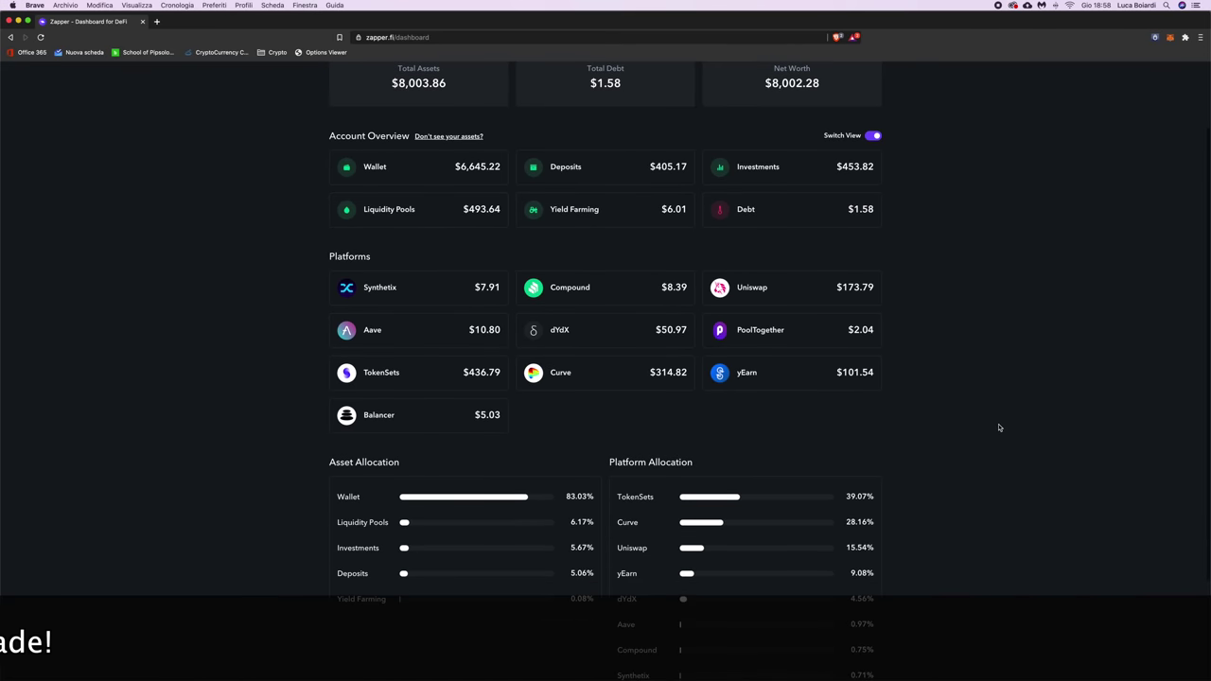
scroll(998, 427, up, 2)
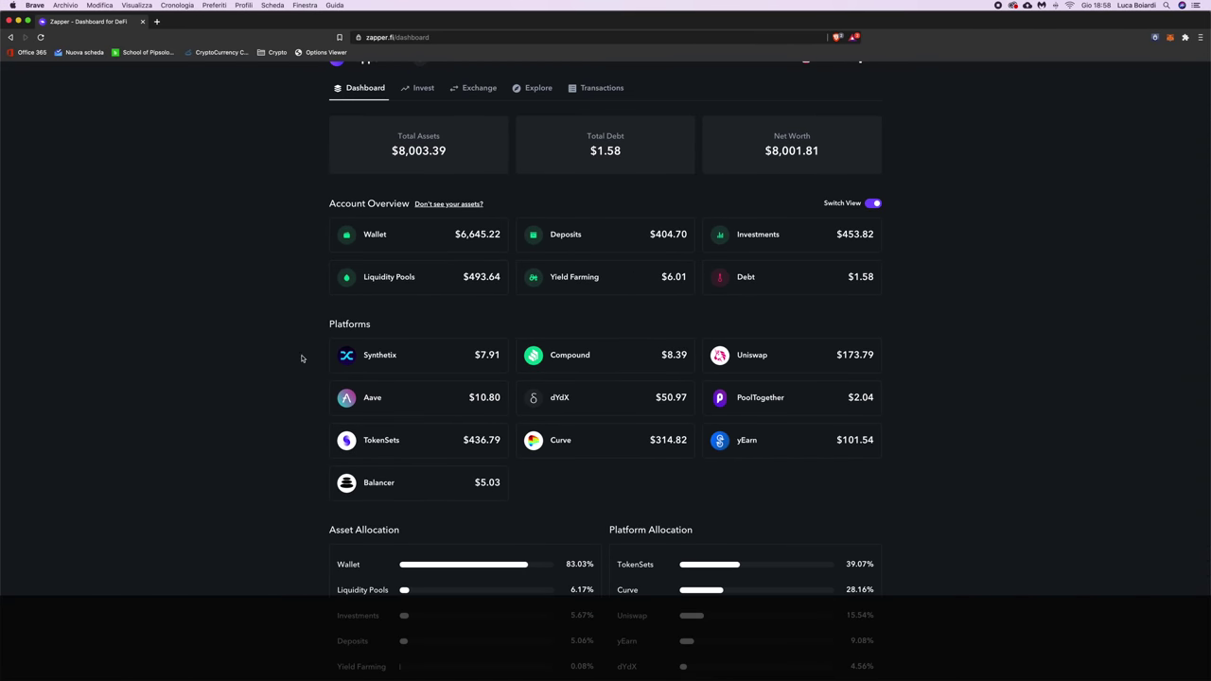
scroll(601, 497, down, 1)
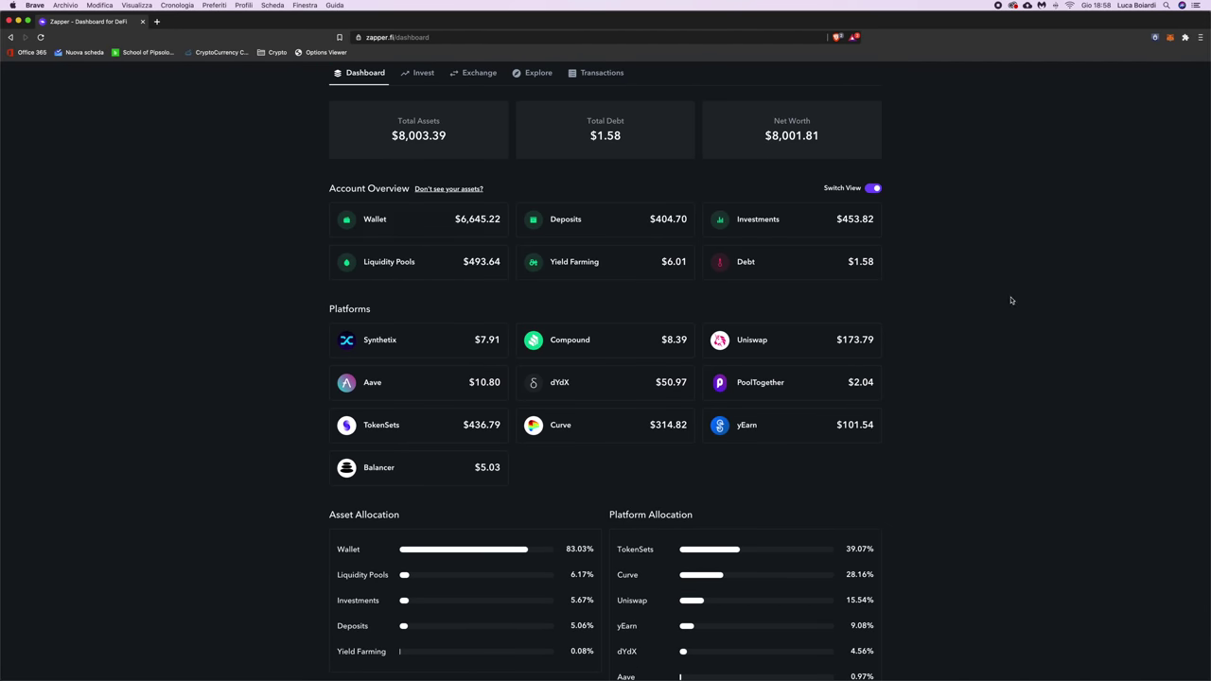
scroll(332, 230, down, 1)
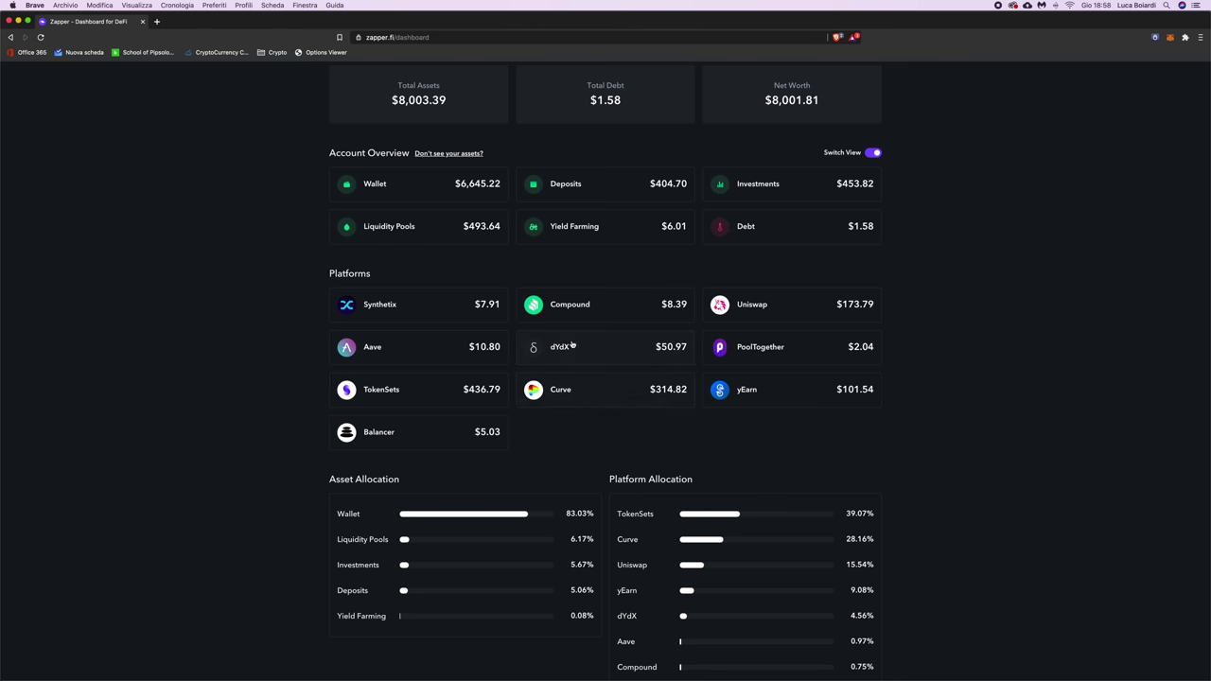
click(782, 313)
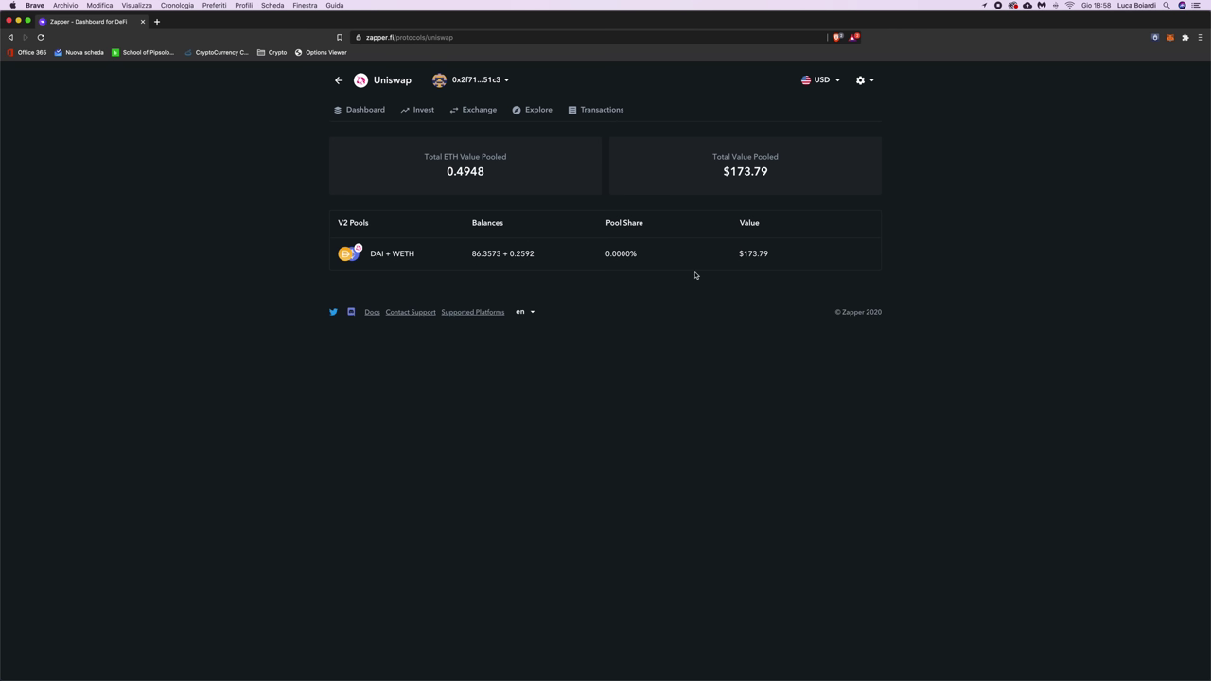
drag(594, 257, 640, 257)
drag(718, 255, 780, 256)
click(789, 256)
click(335, 80)
Look over the asset allocation and platform allocation charts on the dashboard
scroll(831, 269, down, 2)
scroll(662, 303, down, 2)
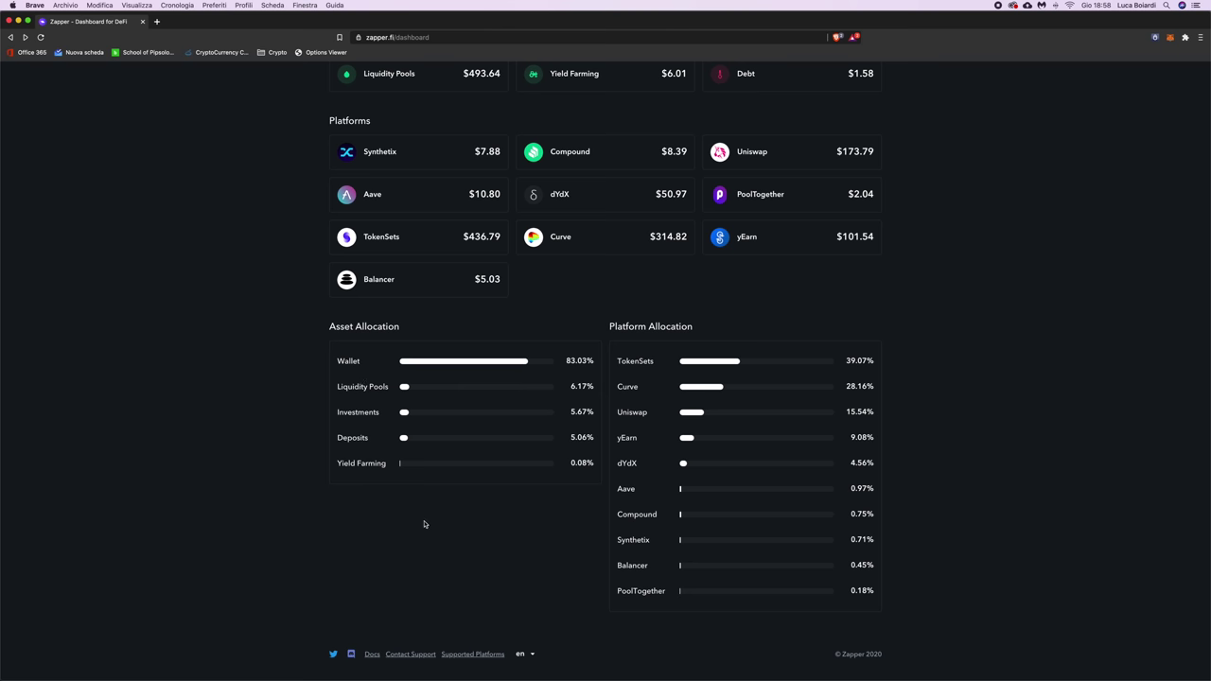
scroll(716, 573, up, 5)
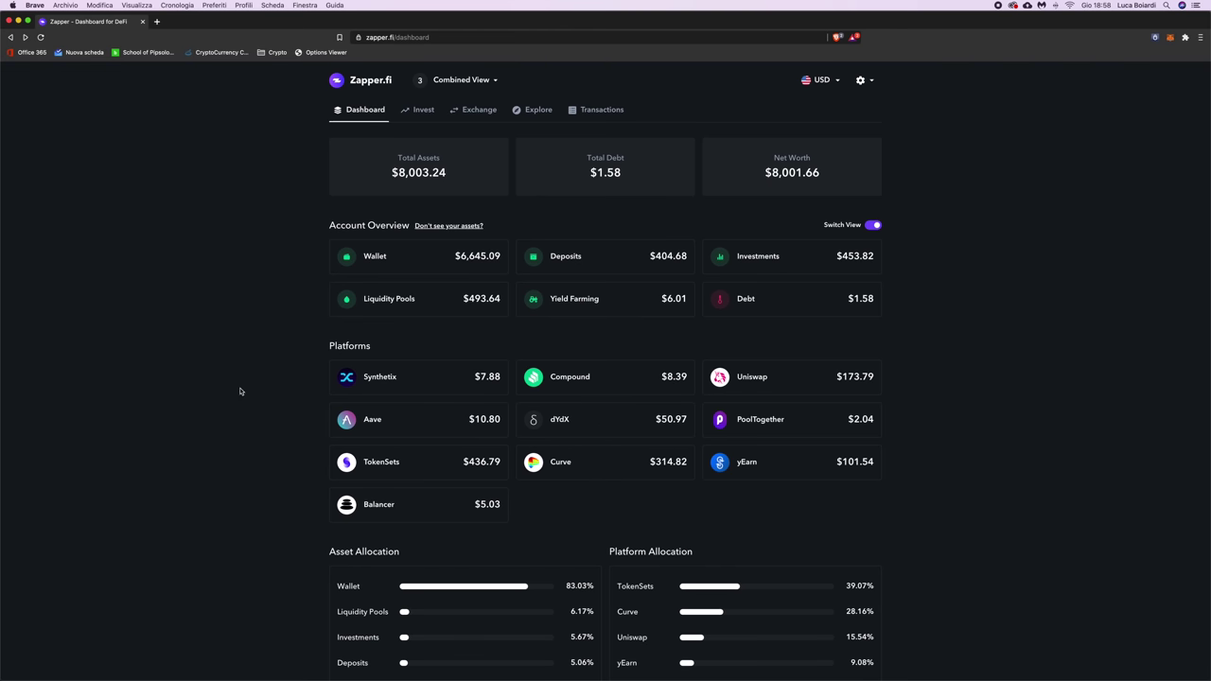
Open the Invest page and look over its investments, staking opportunities and available pools
click(419, 112)
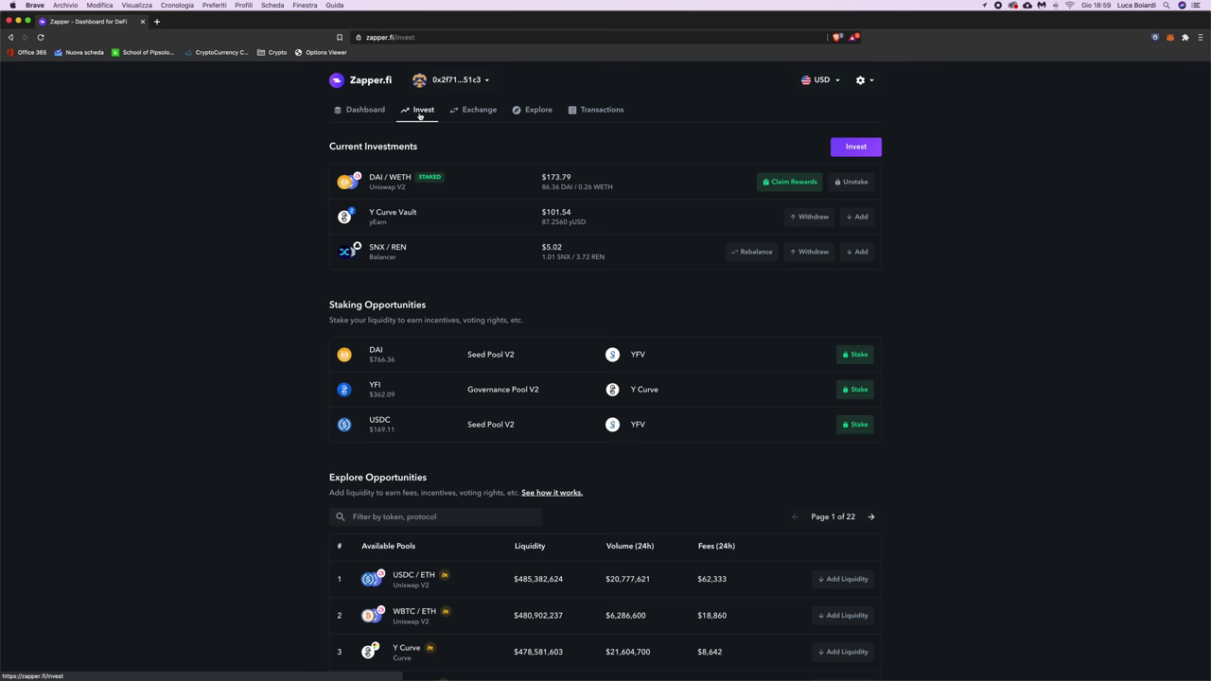
scroll(883, 372, down, 3)
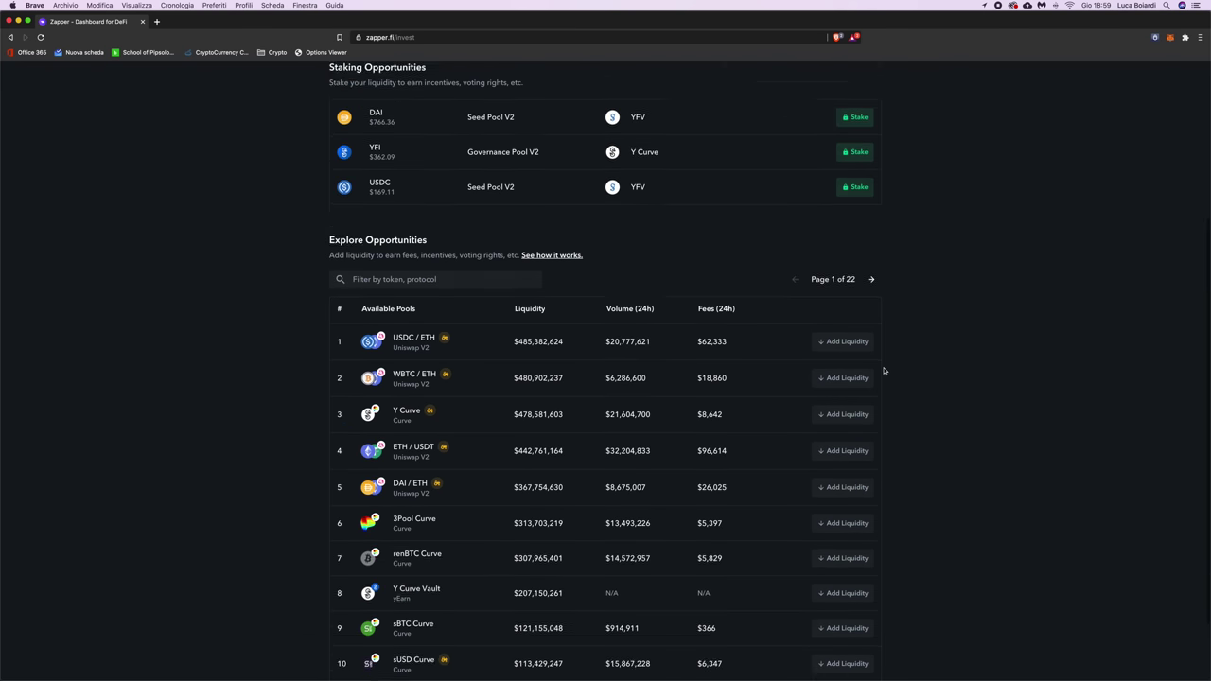
scroll(880, 367, up, 3)
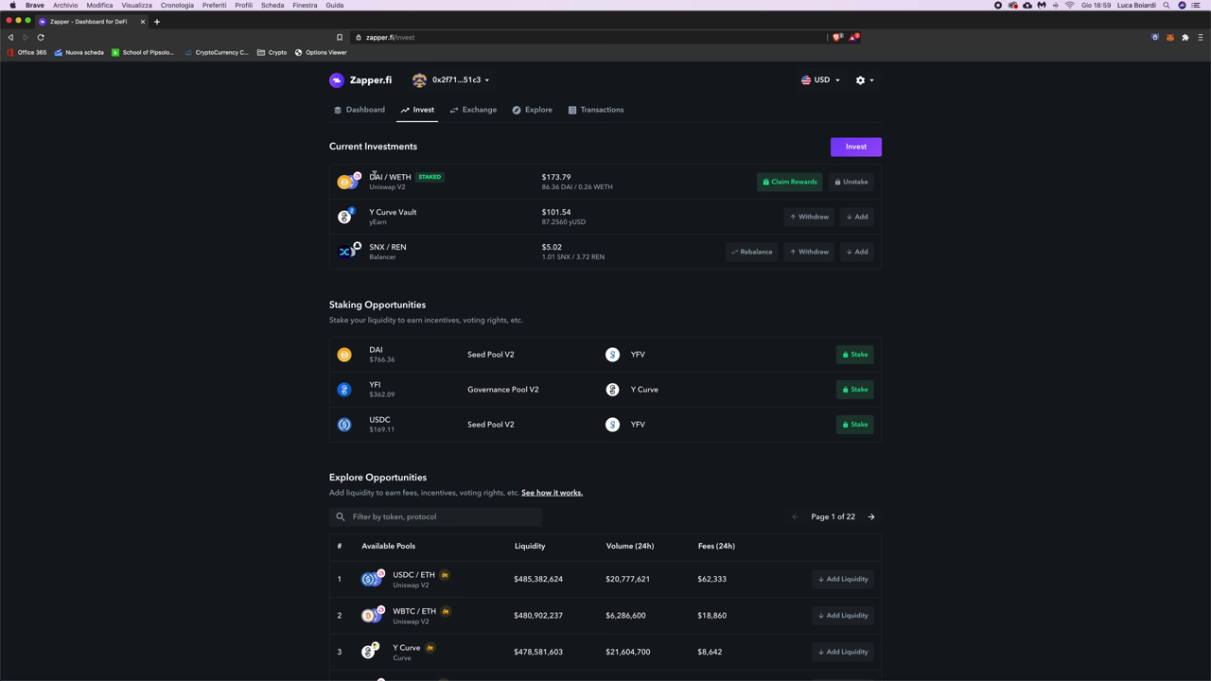
Review the UNI rewards claim form of the staked DAI / WETH investment and close it without confirming
click(790, 182)
drag(368, 177, 421, 177)
click(502, 188)
click(787, 184)
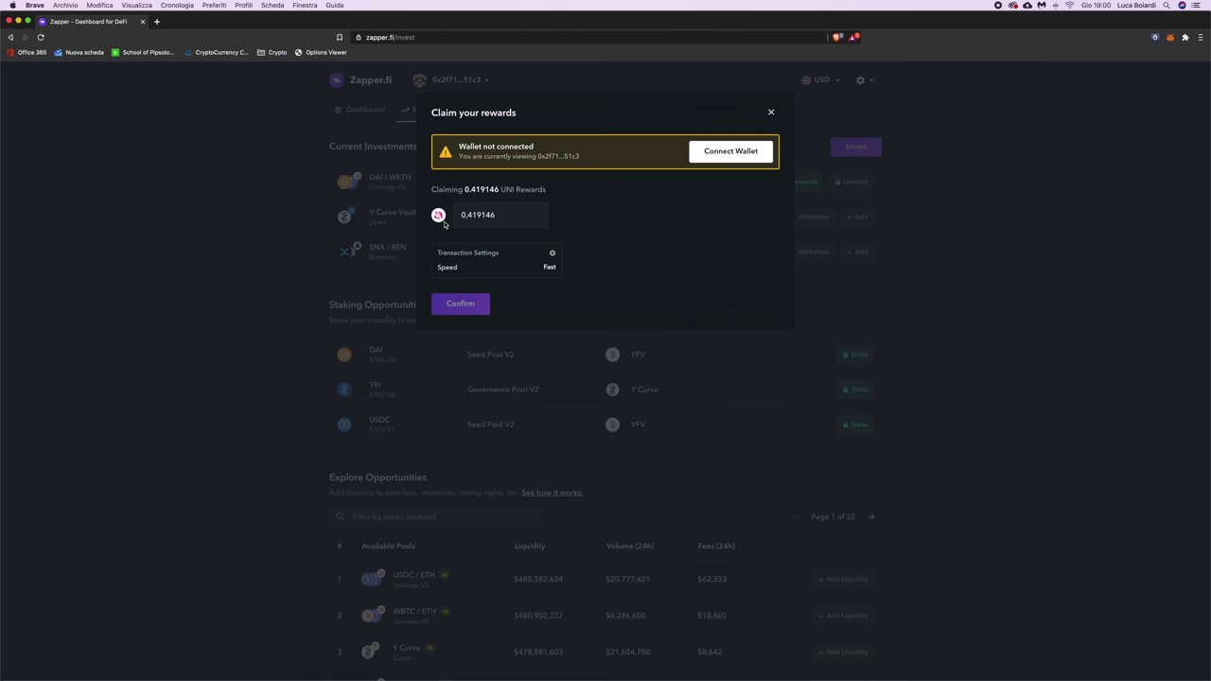
drag(464, 189, 498, 189)
click(568, 200)
click(772, 113)
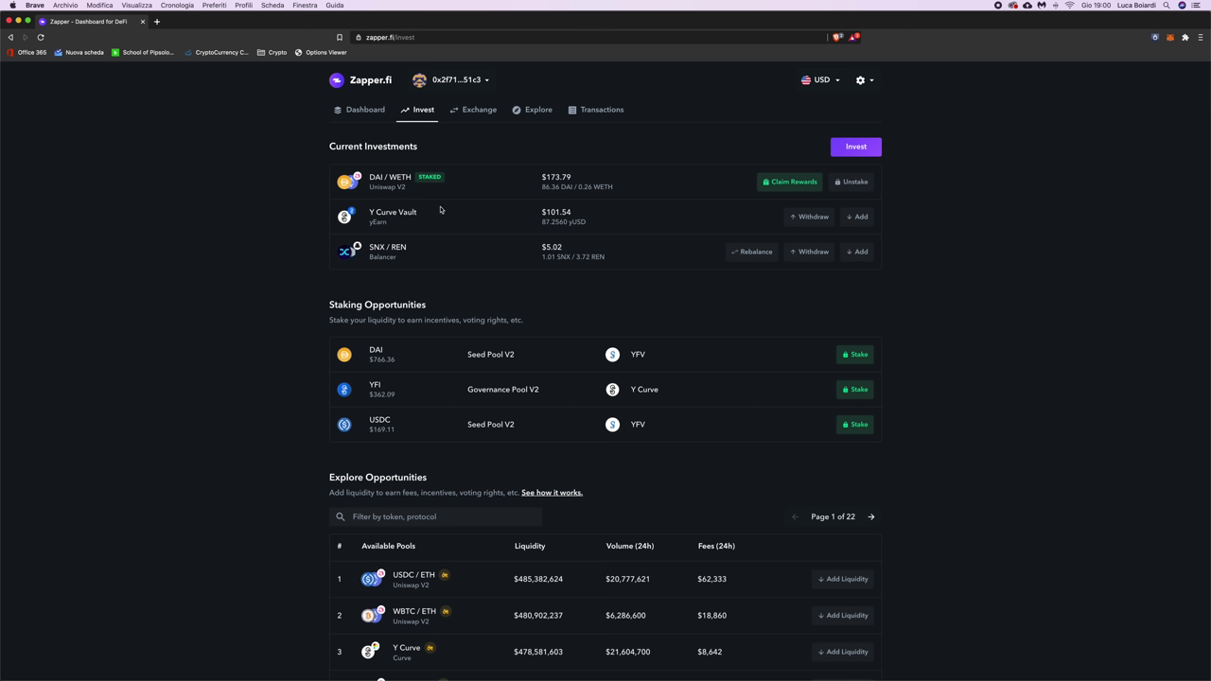
Examine the Y Curve Vault investment and the DAI Seed Pool V2 staking opportunity with YFV
triple_click(385, 213)
click(389, 214)
scroll(1038, 327, down, 2)
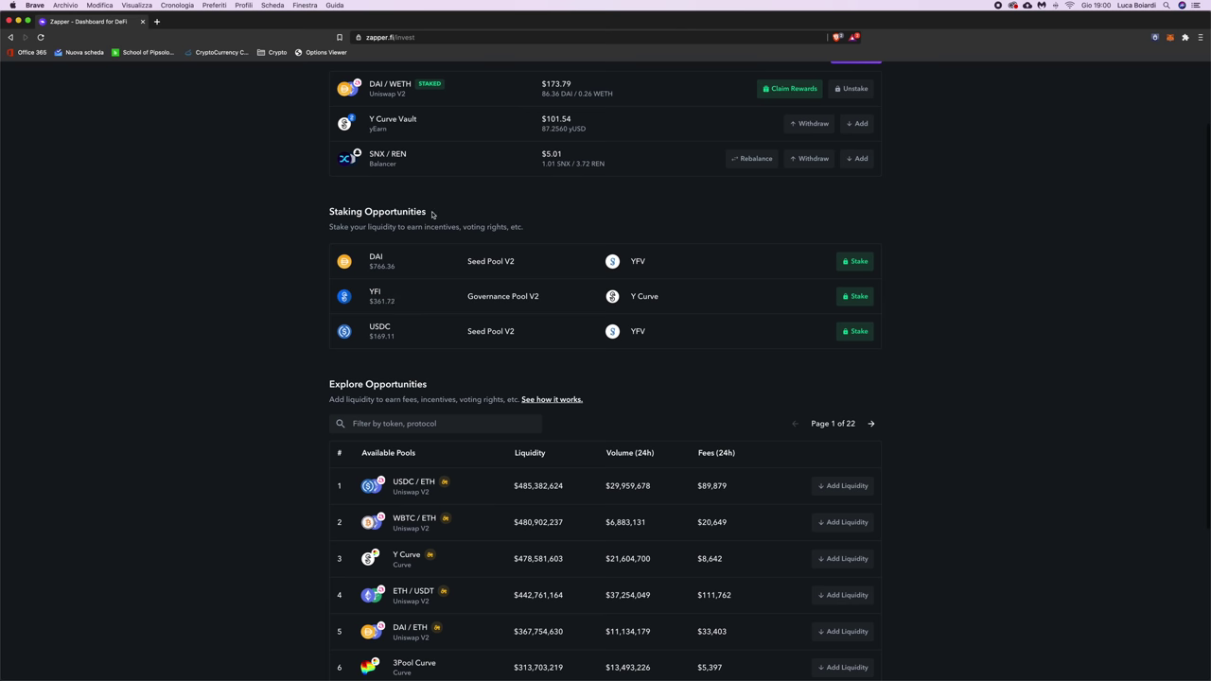
scroll(404, 315, down, 1)
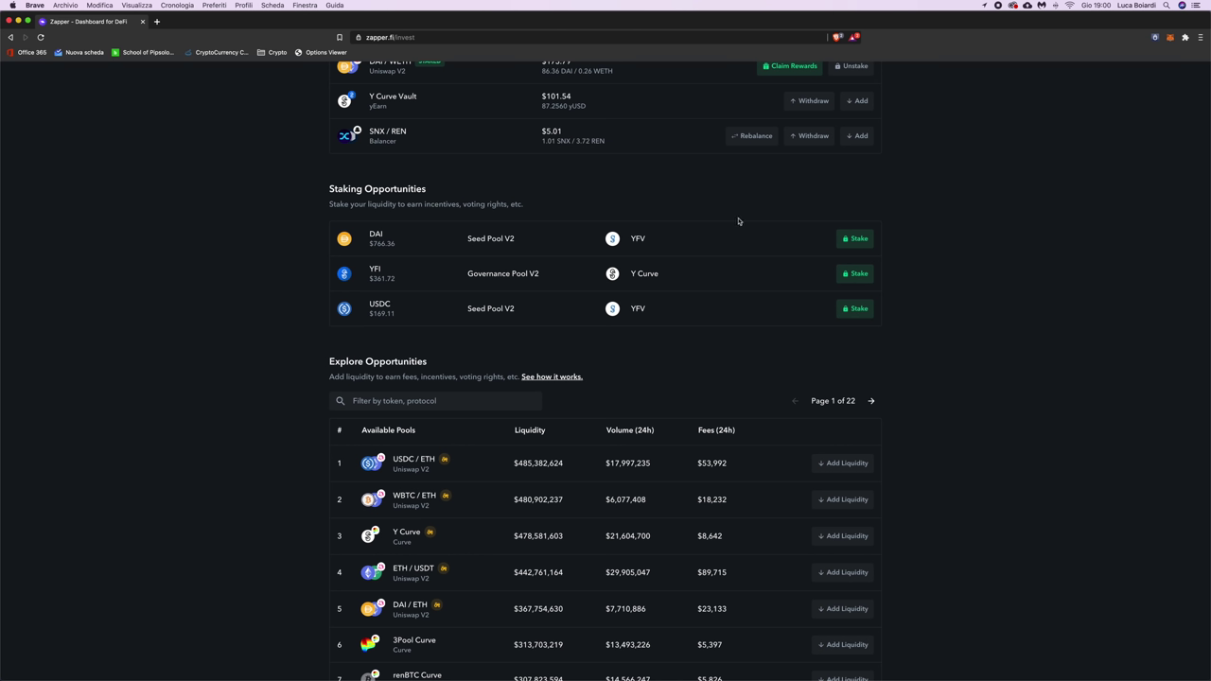
triple_click(474, 241)
click(552, 243)
double_click(640, 240)
click(829, 240)
Compare the available pools with the current investments and staking opportunities on the Invest page
scroll(357, 181, up, 1)
scroll(345, 189, down, 5)
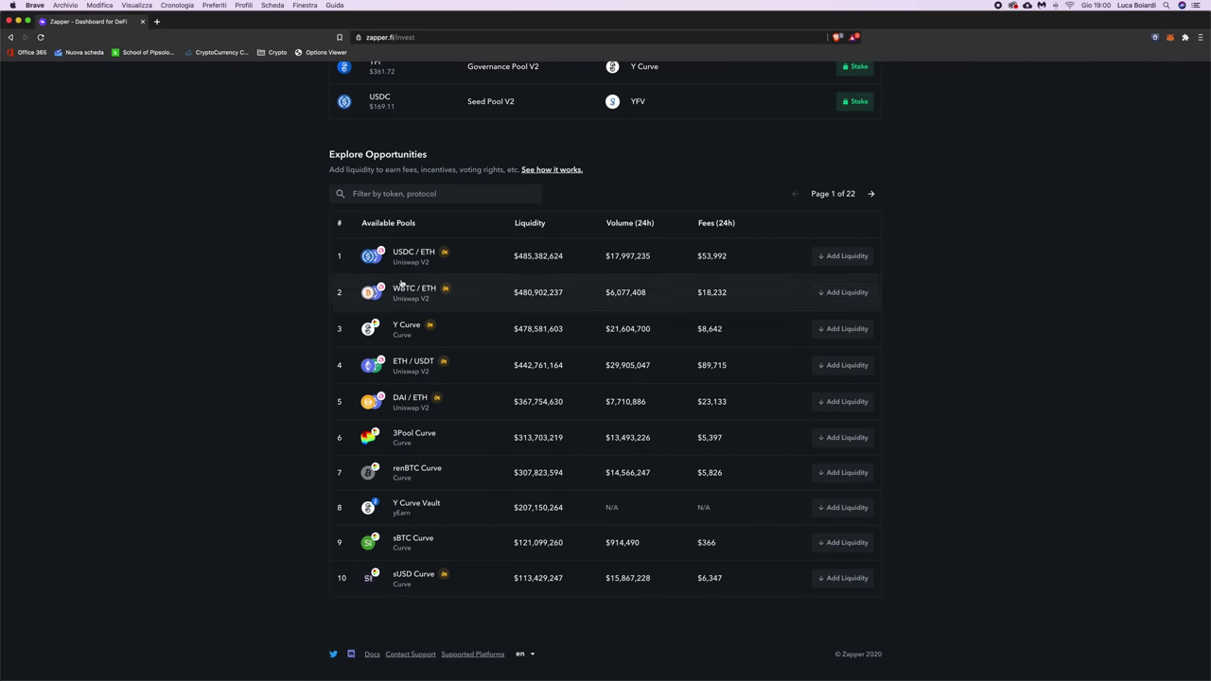
scroll(402, 284, up, 4)
scroll(271, 271, down, 2)
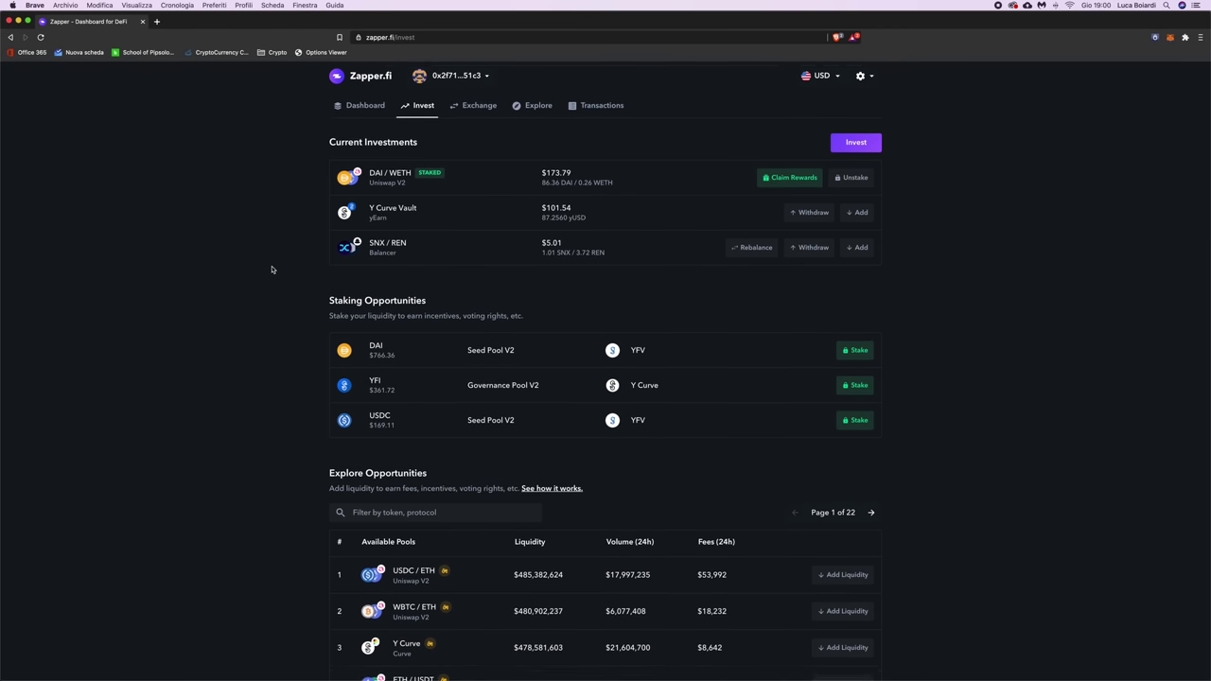
triple_click(349, 244)
click(367, 289)
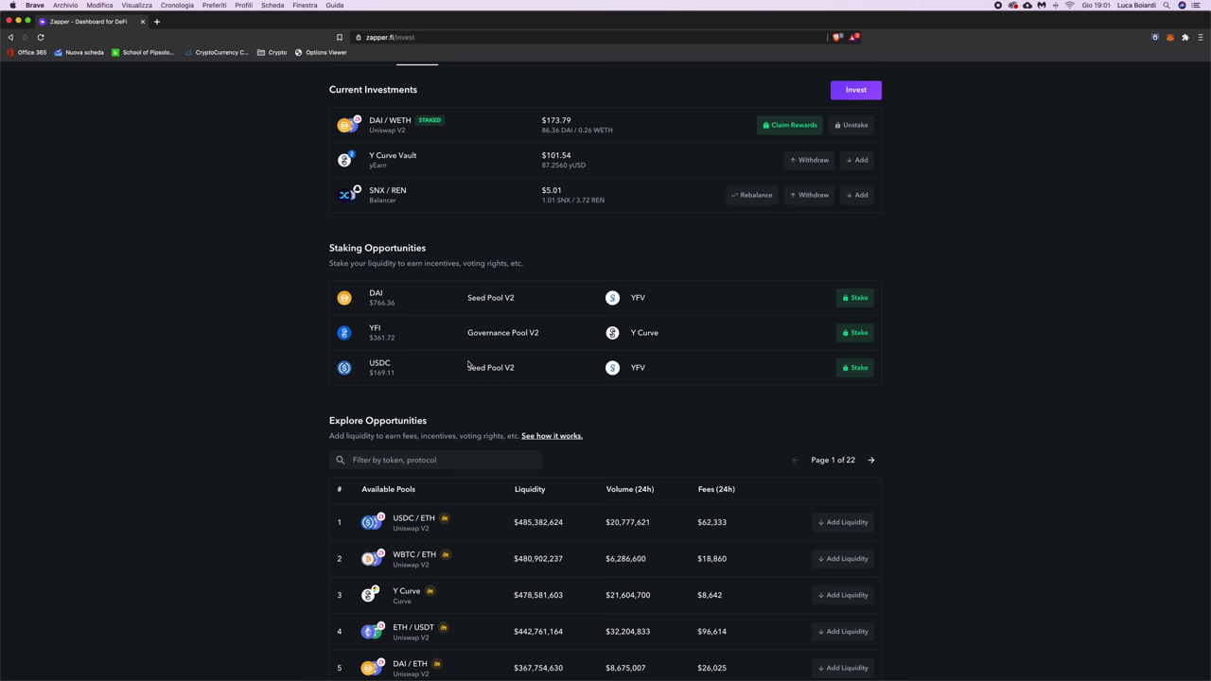
Browse the Explore Opportunities pool list as far as page 3 and return to page 1
scroll(467, 363, down, 5)
drag(326, 166, 434, 166)
click(432, 165)
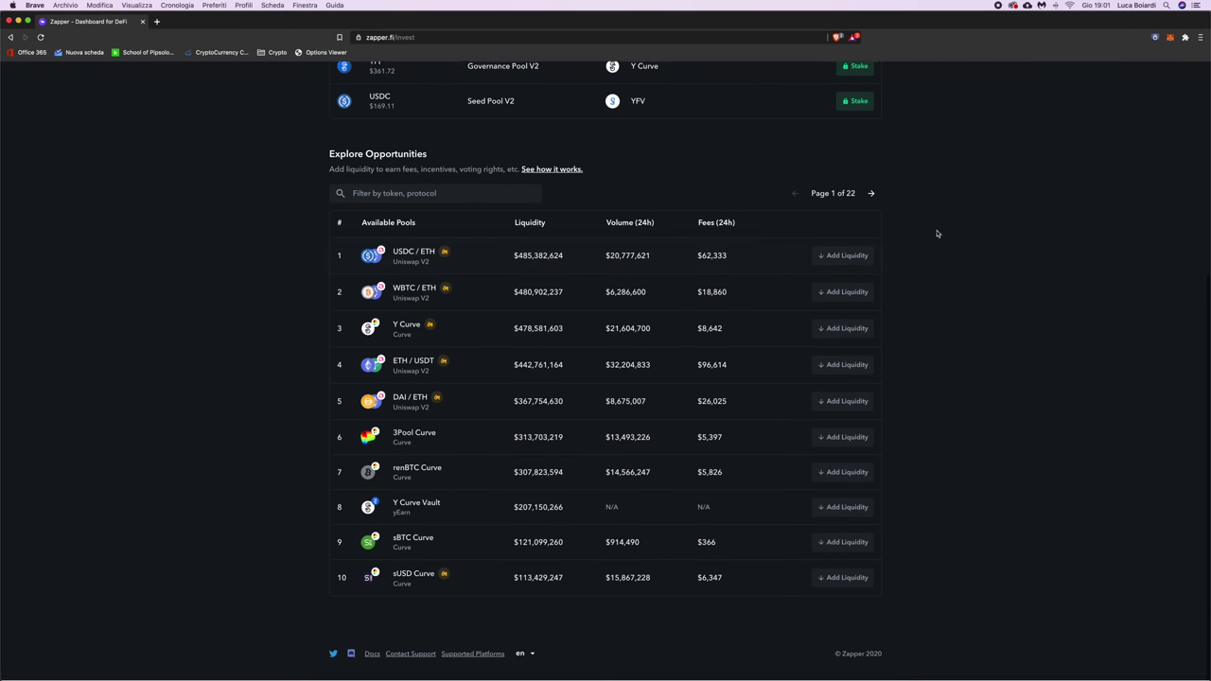
click(869, 196)
click(795, 202)
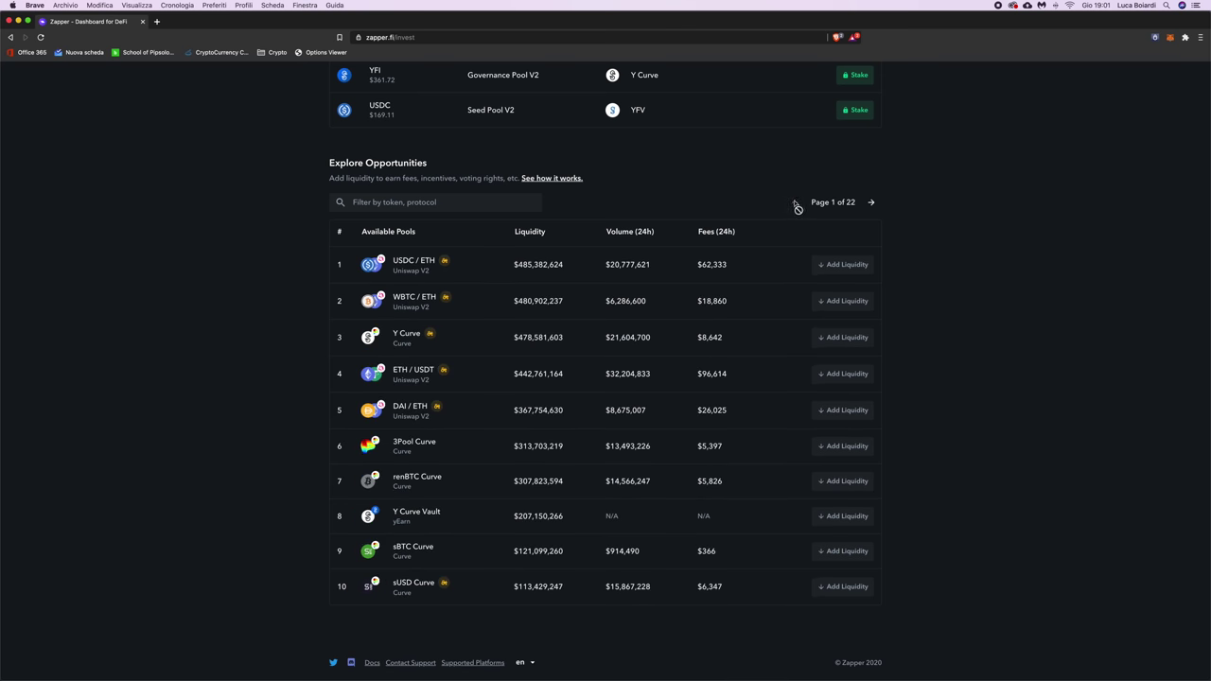
scroll(617, 481, down, 1)
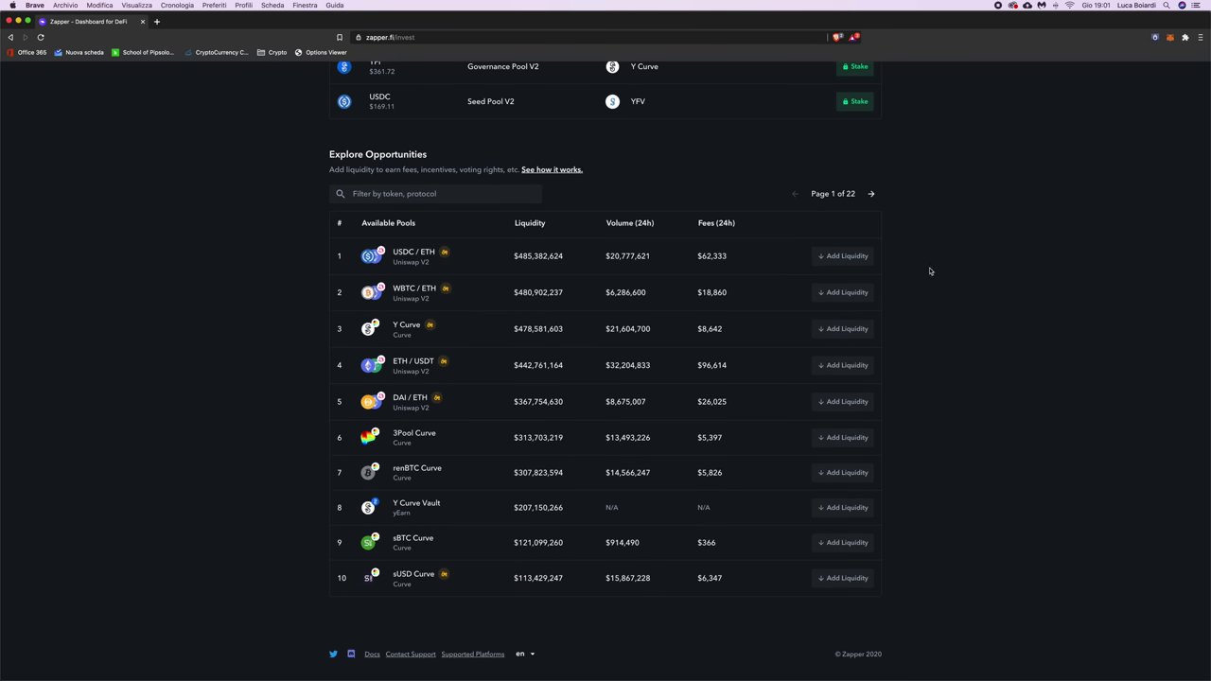
click(872, 197)
click(872, 197)
click(794, 197)
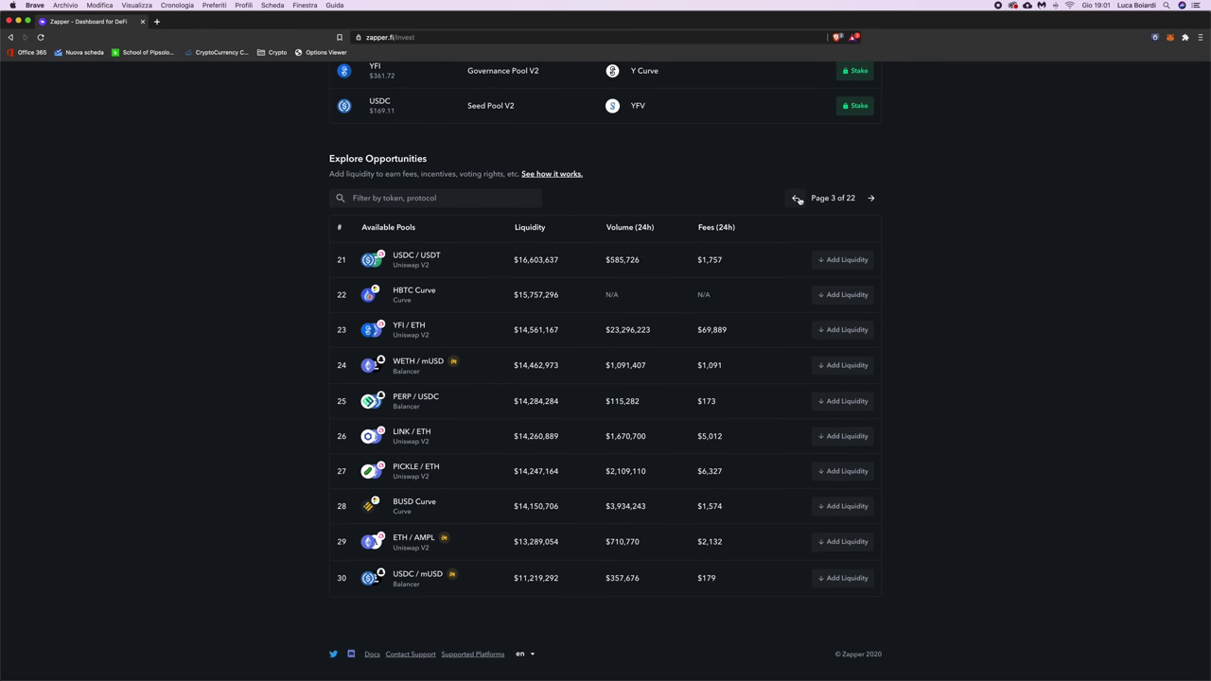
click(795, 198)
Filter the available pools by "eth"
click(390, 202)
scroll(965, 372, up, 2)
scroll(242, 393, down, 2)
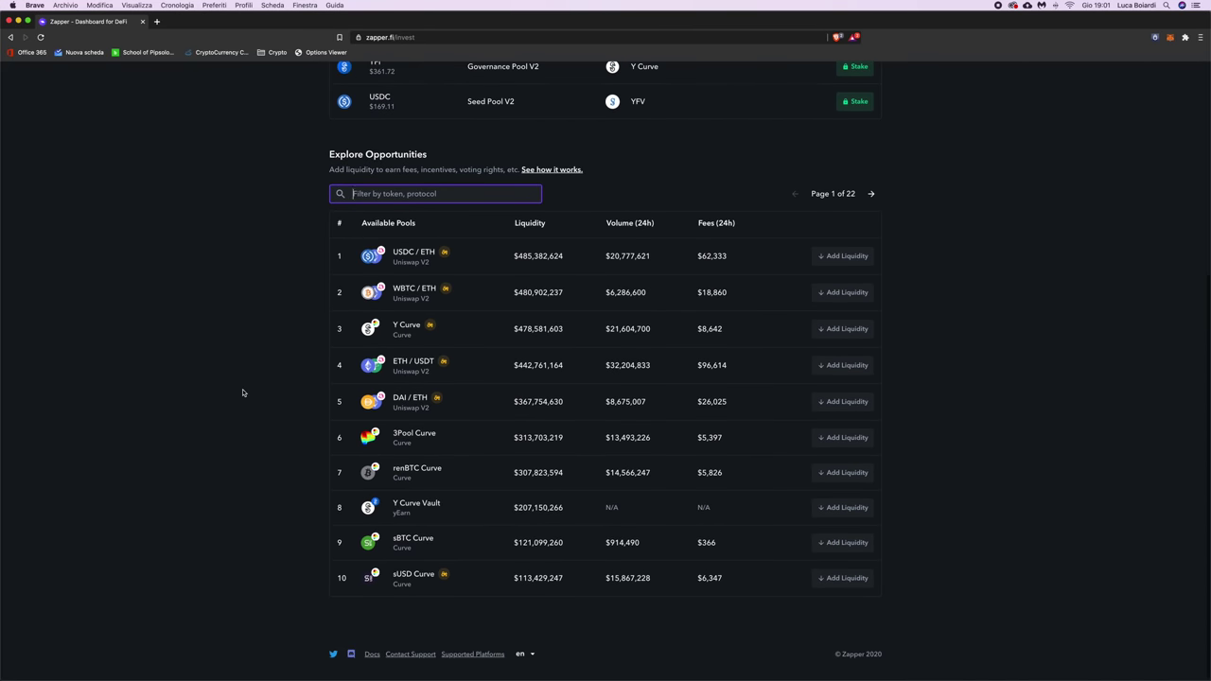
text(eth)
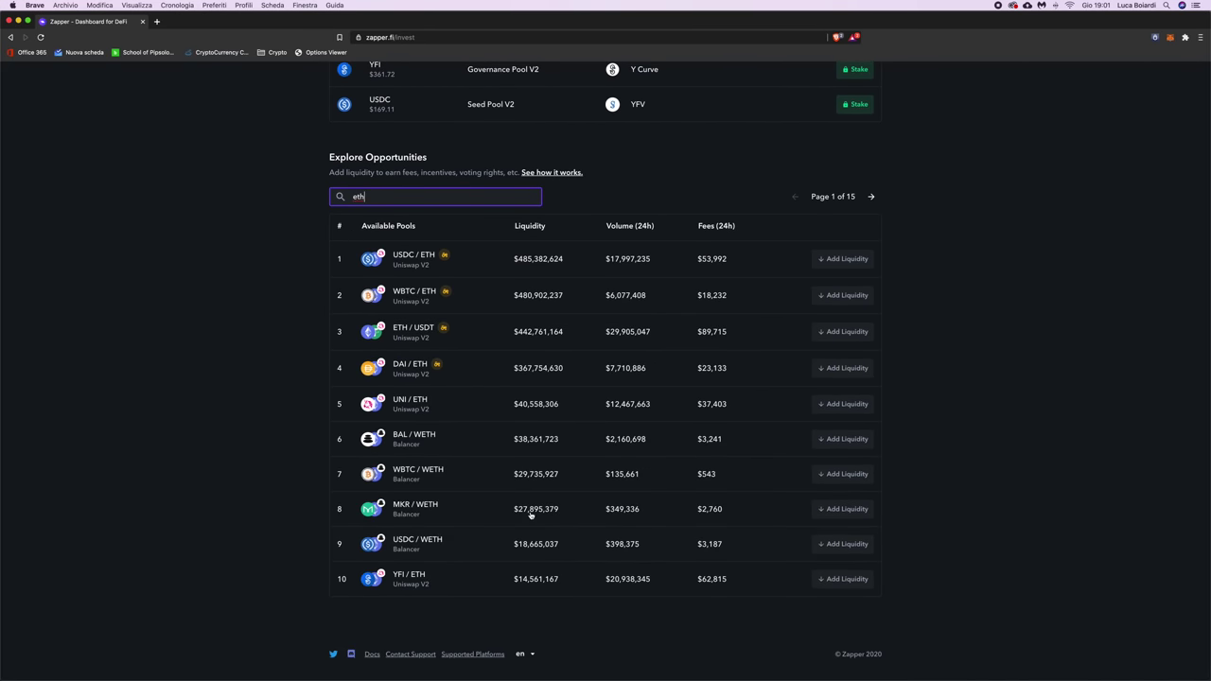
Filter the available pools by "dai" instead, and clear the filter
key(BackSpace)
key(BackSpace)
key(BackSpace)
text(dai)
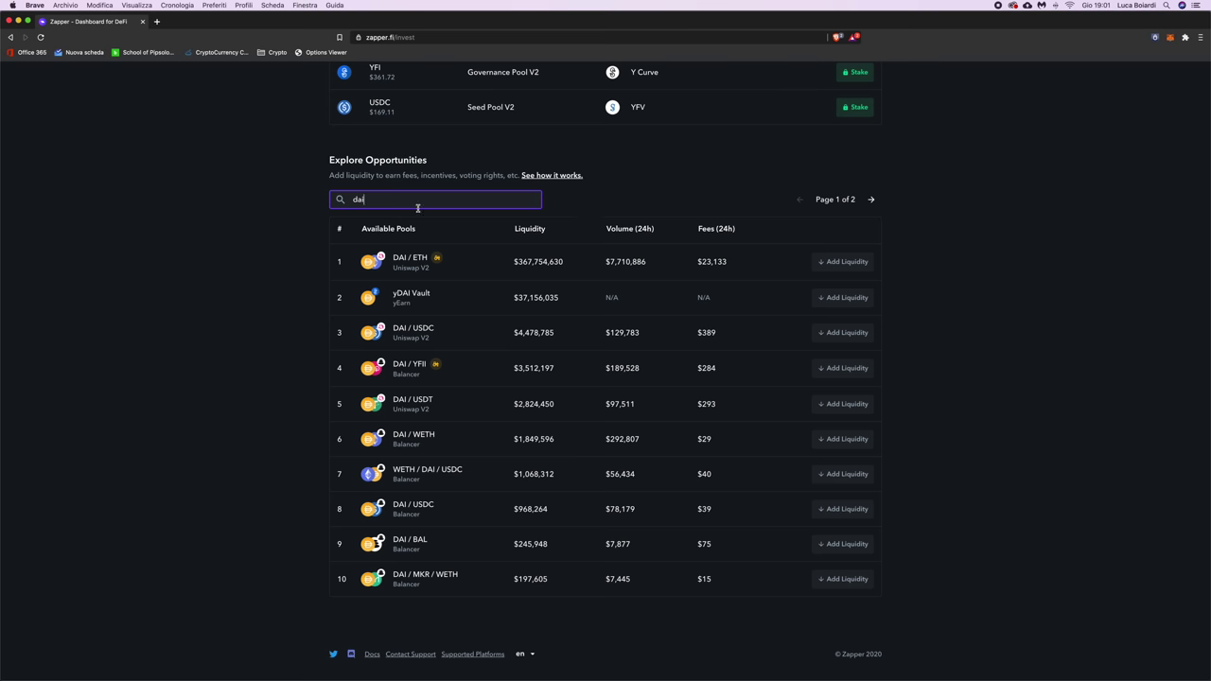
key(BackSpace)
key(BackSpace)
click(994, 308)
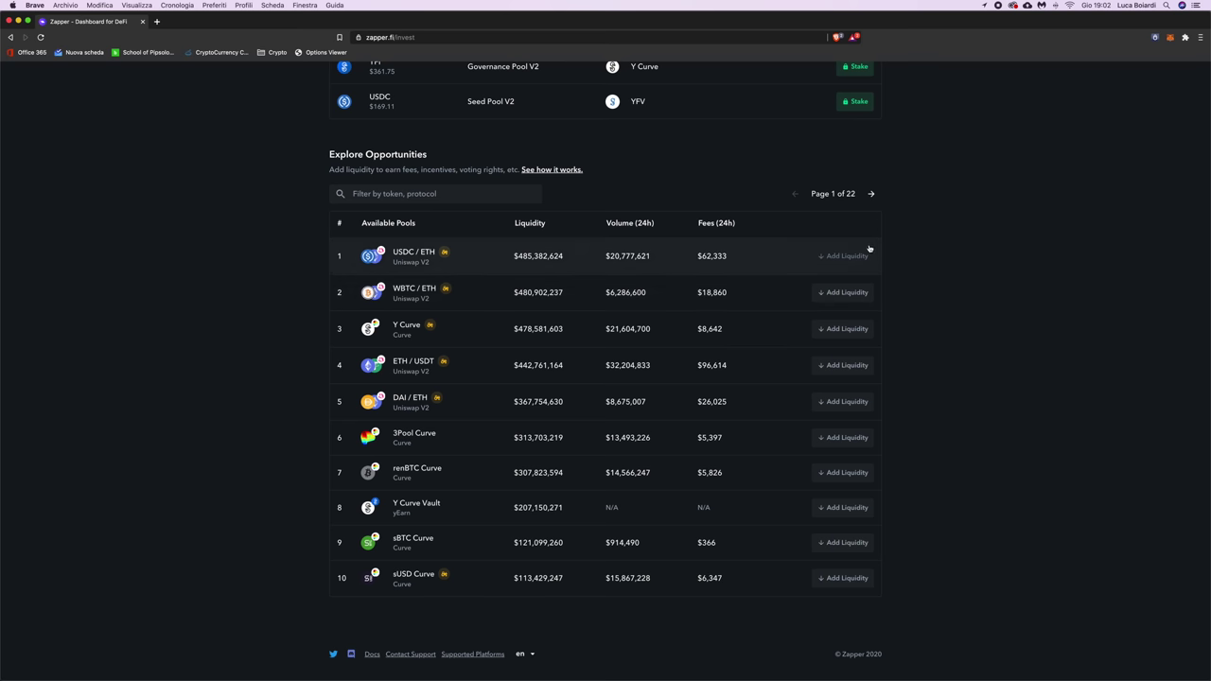
Open the Add Liquidity form for the Uniswap V2 USDC / ETH pool on page 1
click(872, 194)
click(794, 194)
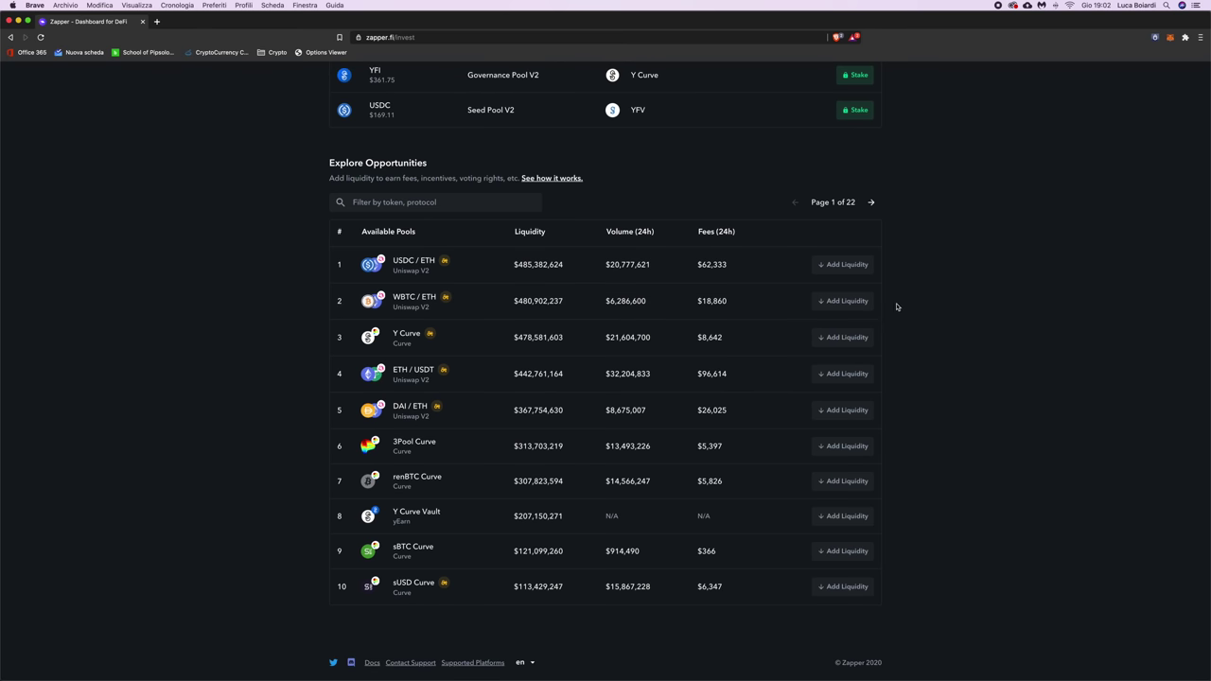
click(836, 265)
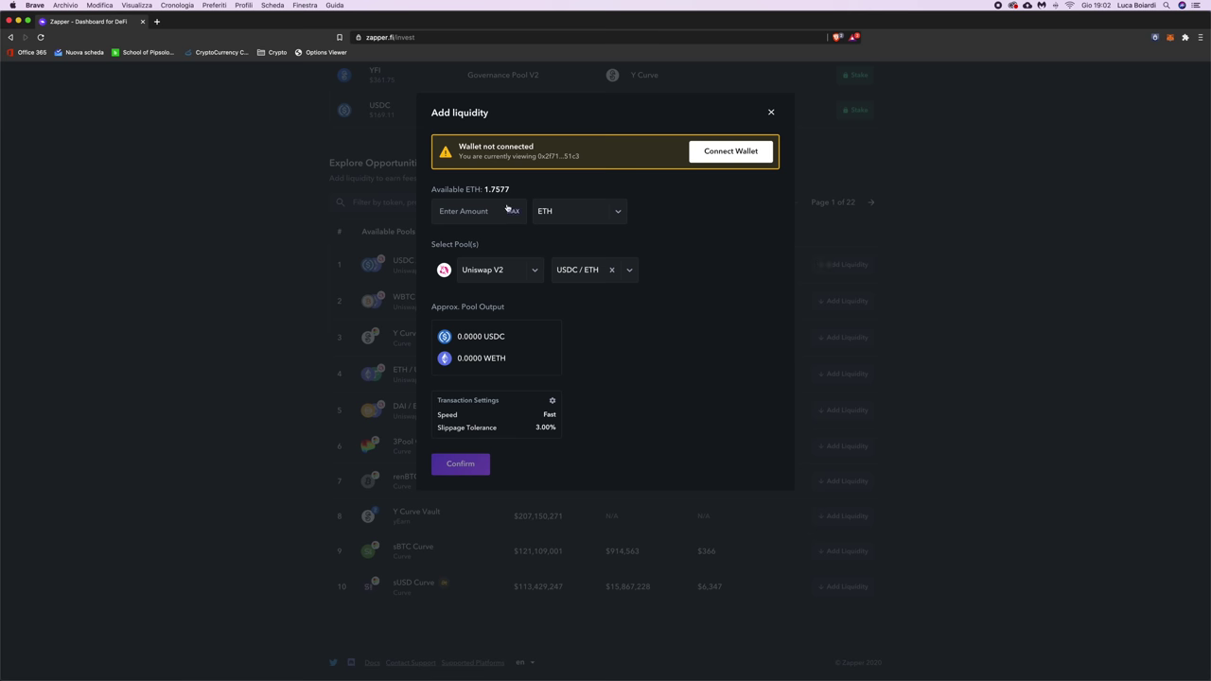
Browse the tokens that can fund the liquidity deposit, keeping ETH selected
click(613, 210)
scroll(608, 262, down, 2)
scroll(608, 262, up, 2)
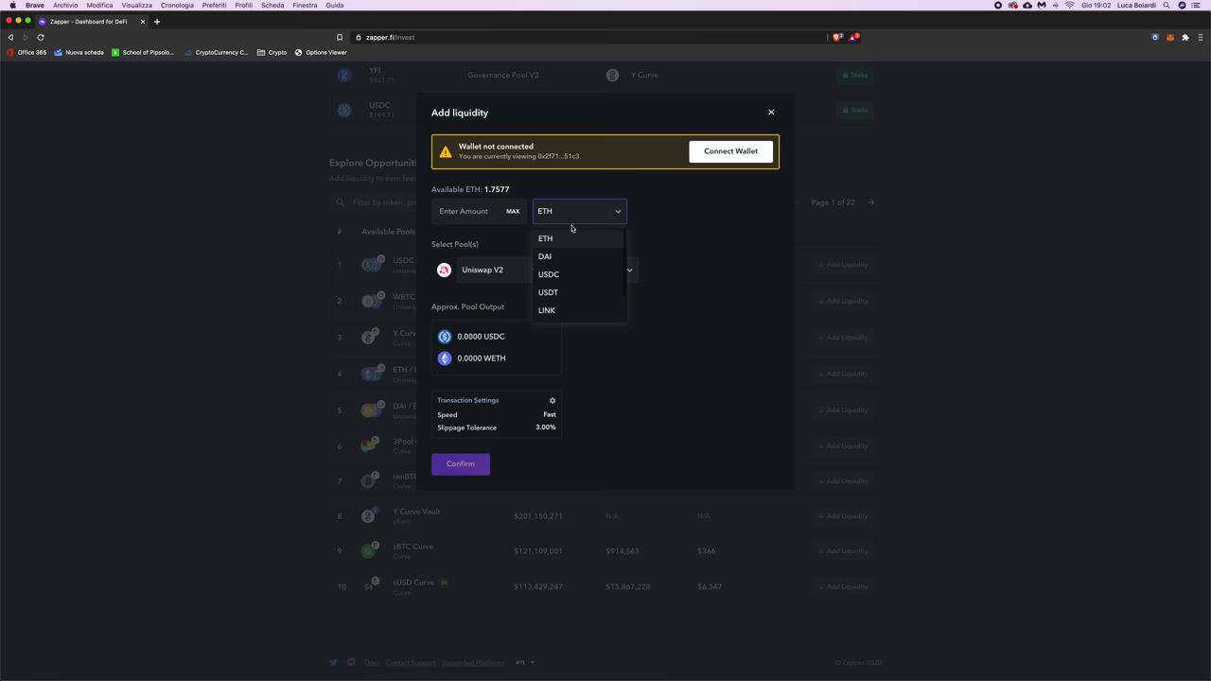
scroll(575, 284, down, 1)
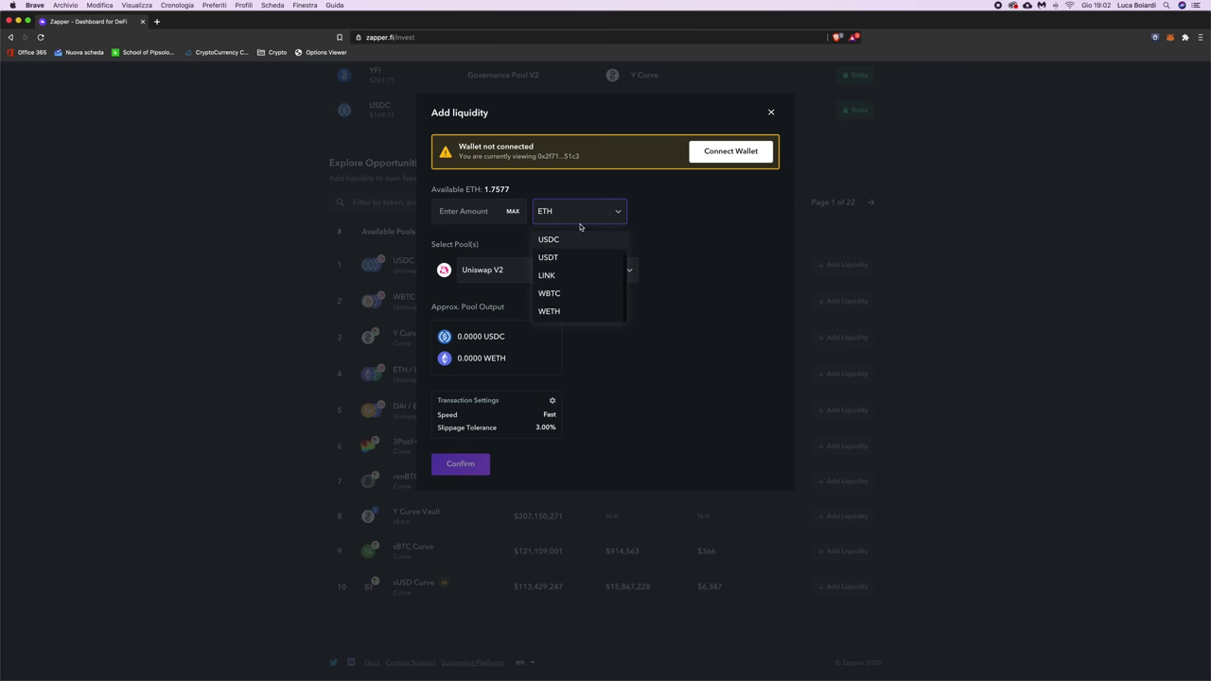
scroll(606, 245, up, 2)
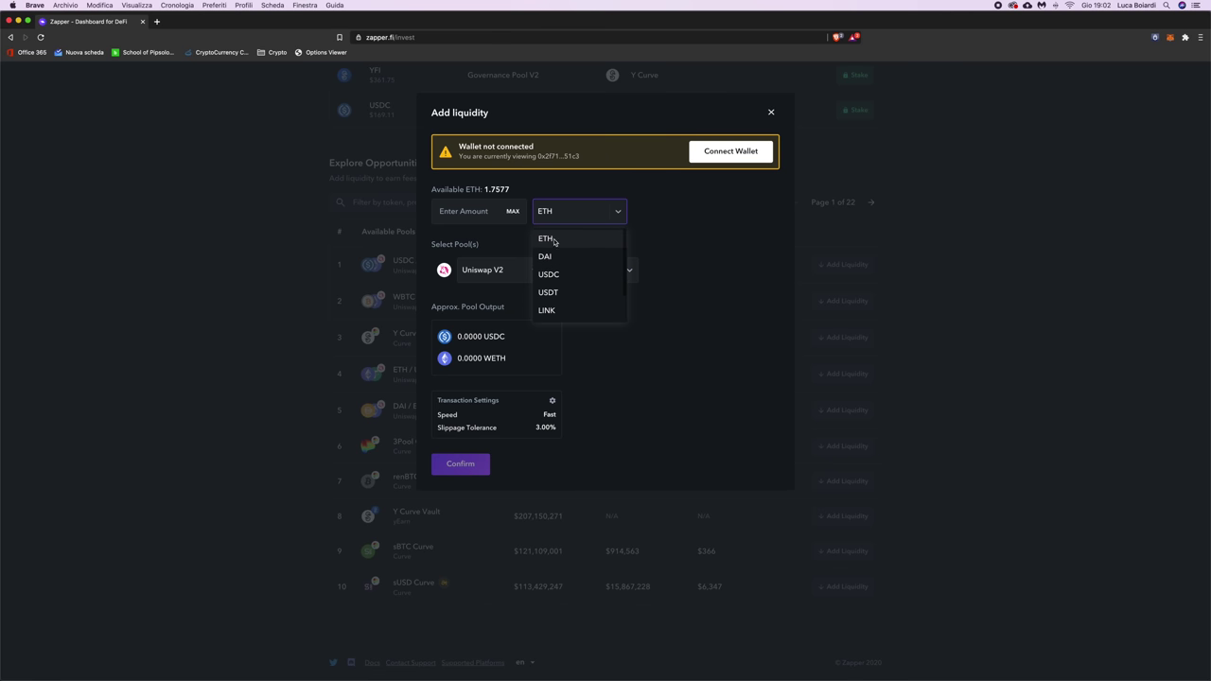
click(622, 215)
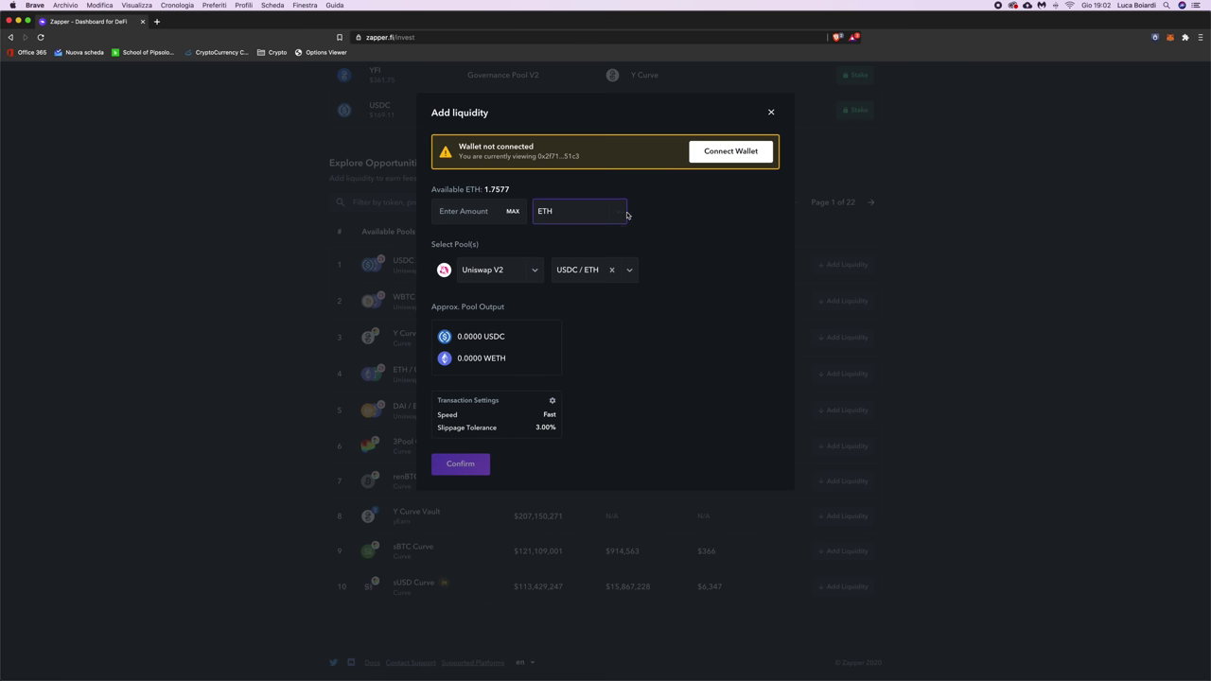